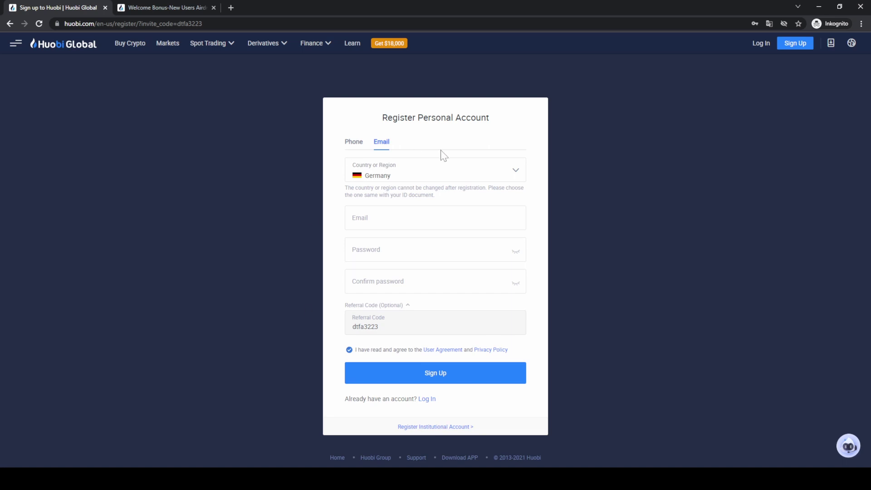
Step: Switch to the Welcome Bonus tab listing Basic and Advanced tasks worth $170 in Point Cards
{"action": "left_click", "coordinate": [185, 7]}
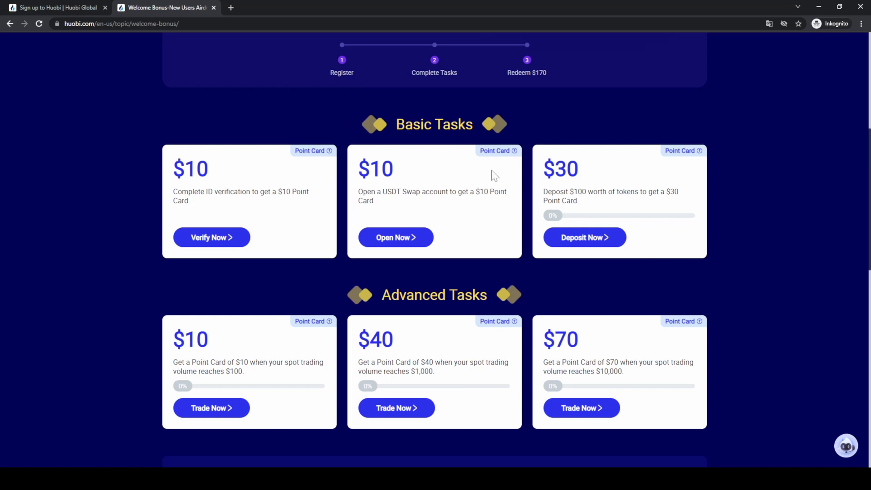
Step: Return to the Sign up to Huobi tab to reach the logged-in home page
{"action": "left_click", "coordinate": [64, 7]}
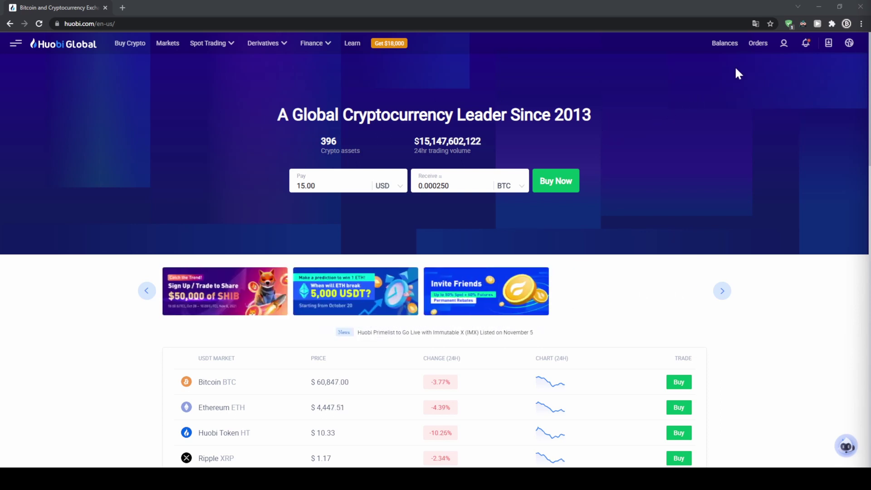
Step: View Account & Security from the user menu, then go to the Identification page
{"action": "mouse_move", "coordinate": [783, 48]}
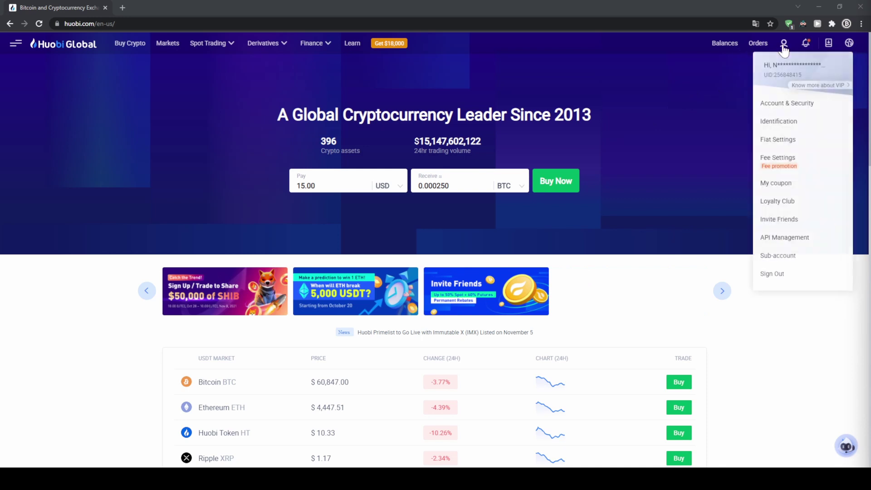
{"action": "left_click", "coordinate": [789, 103]}
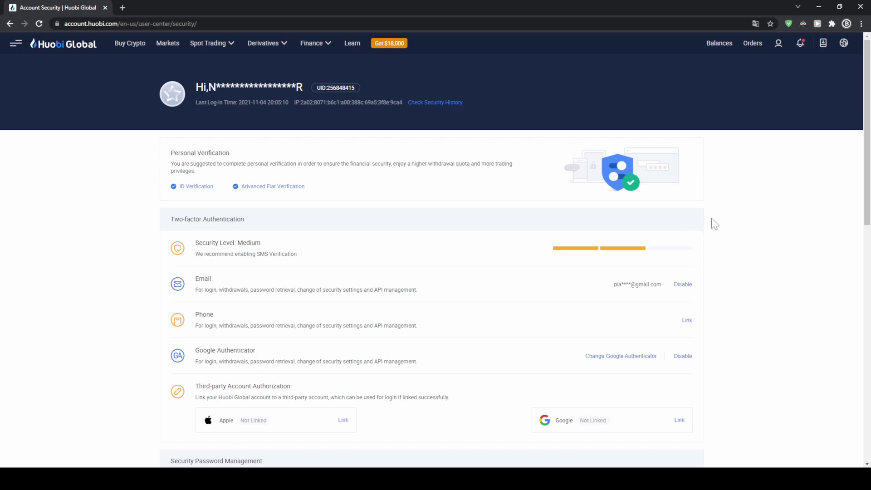
{"action": "mouse_move", "coordinate": [778, 43]}
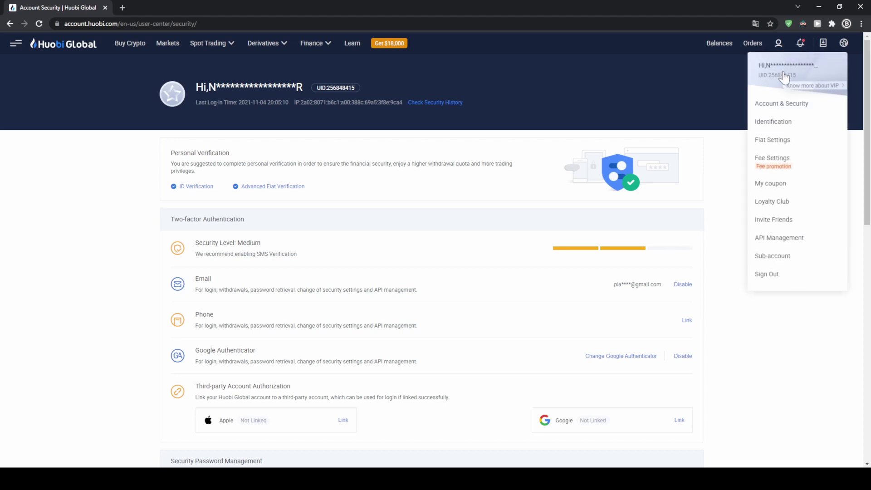
{"action": "left_click", "coordinate": [788, 122]}
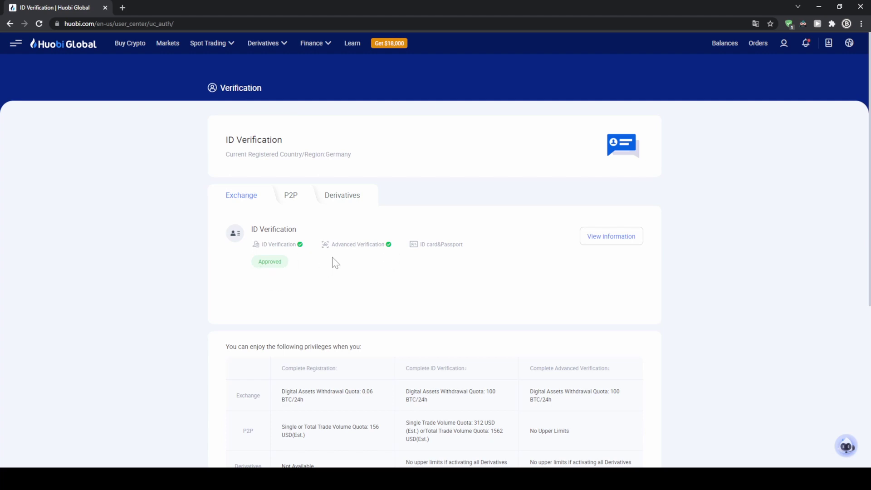
Step: Review the verification privileges table, including the 100 BTC/24h withdrawal quota
{"action": "scroll", "coordinate": [368, 254], "scroll_direction": "down", "scroll_amount": 2}
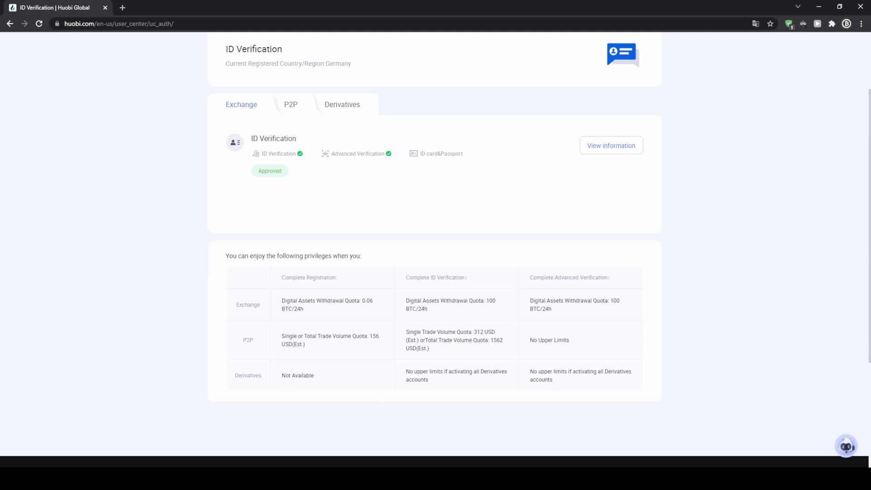
{"action": "scroll", "coordinate": [448, 297], "scroll_direction": "up", "scroll_amount": 3}
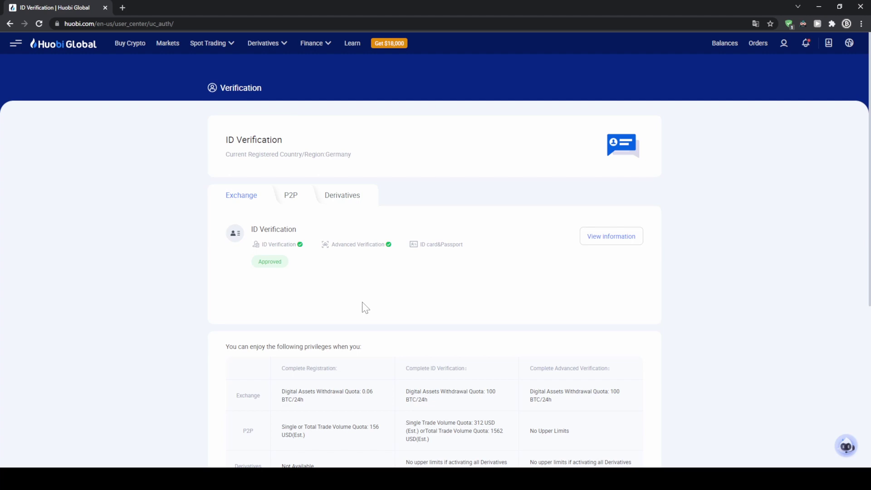
Step: Open Assets Overview from Balances and review the 0.00191848 BTC held in Exchange
{"action": "mouse_move", "coordinate": [721, 48]}
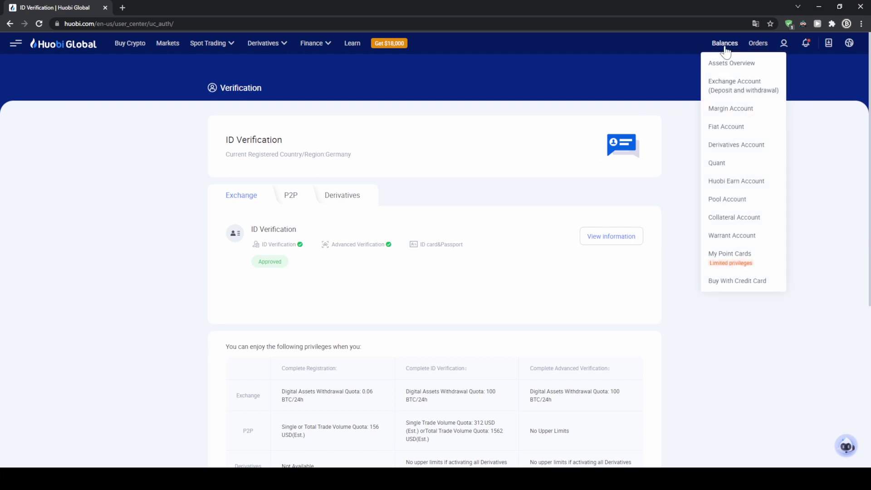
{"action": "left_click", "coordinate": [725, 63]}
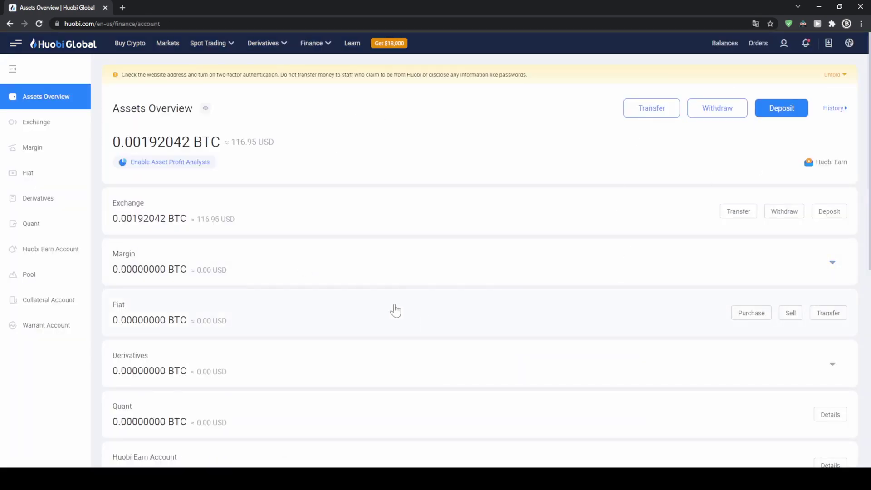
{"action": "left_click_drag", "start_coordinate": [190, 141], "coordinate": [234, 144]}
{"action": "left_click", "coordinate": [295, 150]}
{"action": "left_click", "coordinate": [279, 150]}
{"action": "scroll", "coordinate": [258, 153], "scroll_direction": "down", "scroll_amount": 2}
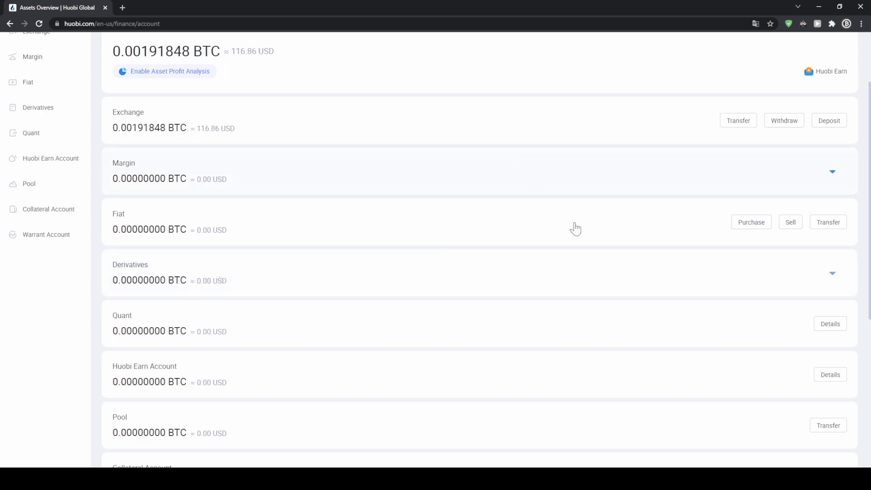
{"action": "scroll", "coordinate": [575, 228], "scroll_direction": "up", "scroll_amount": 1}
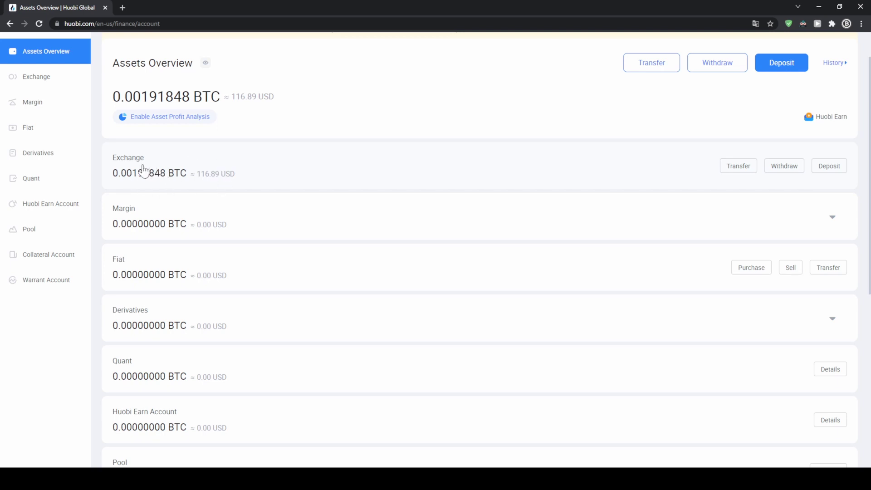
{"action": "scroll", "coordinate": [315, 254], "scroll_direction": "up", "scroll_amount": 2}
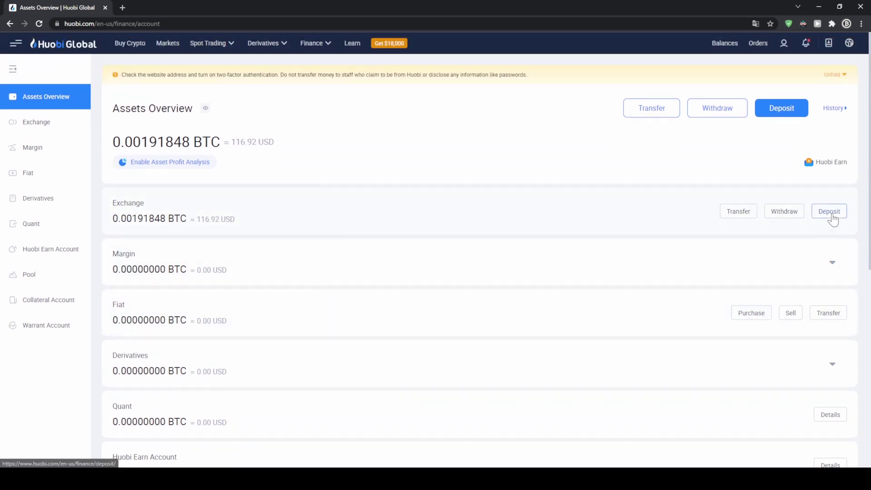
Step: Open the Exchange account's USDT deposit page and view its ERC20 address
{"action": "left_click", "coordinate": [787, 113]}
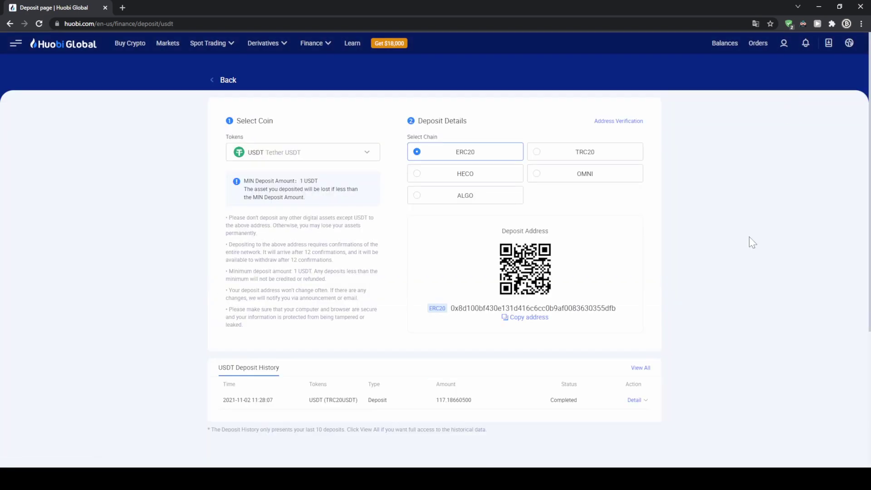
{"action": "left_click", "coordinate": [304, 154]}
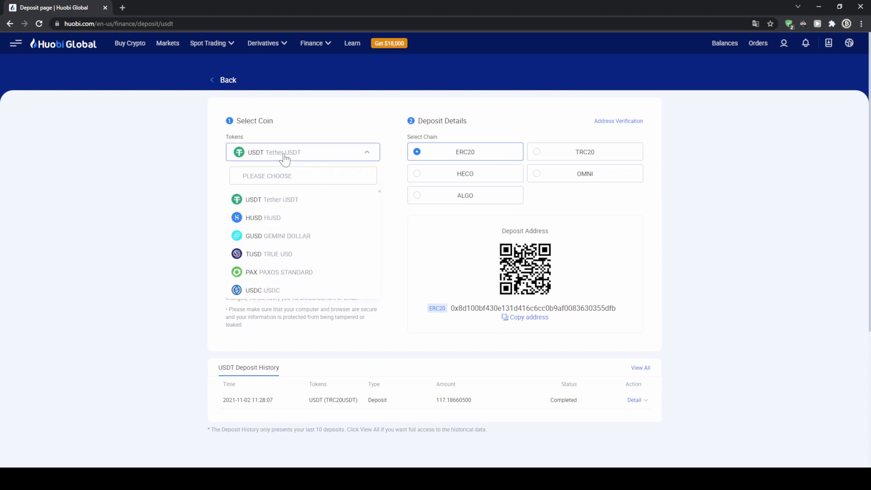
{"action": "left_click", "coordinate": [363, 151]}
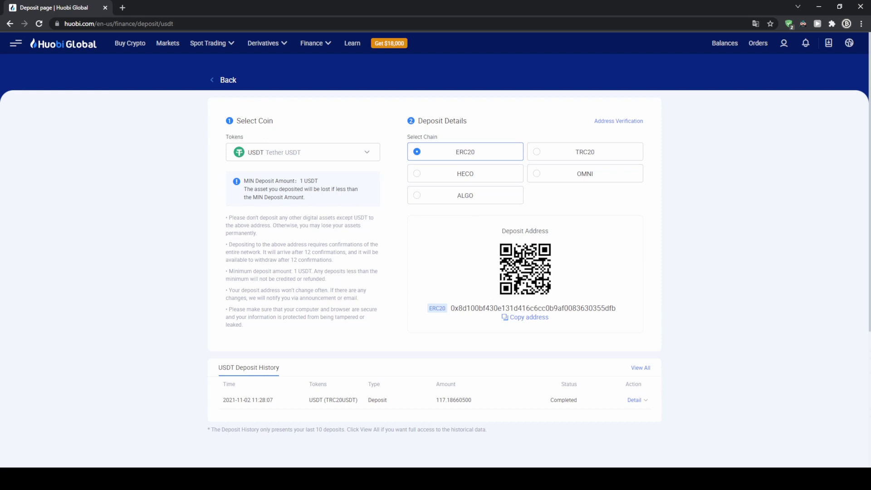
{"action": "left_click_drag", "start_coordinate": [450, 308], "coordinate": [598, 309]}
{"action": "left_click", "coordinate": [597, 308]}
Step: Switch the USDT deposit chain to TRC20 and copy its deposit address
{"action": "left_click", "coordinate": [288, 154]}
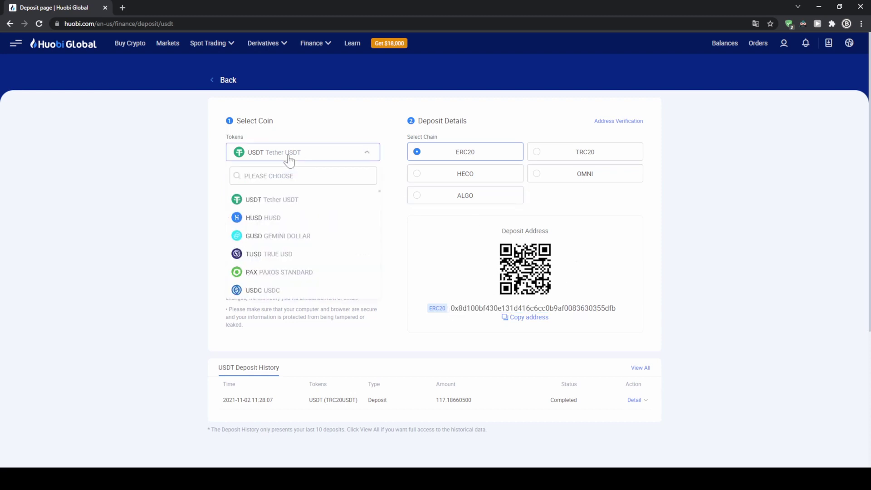
{"action": "left_click", "coordinate": [332, 152]}
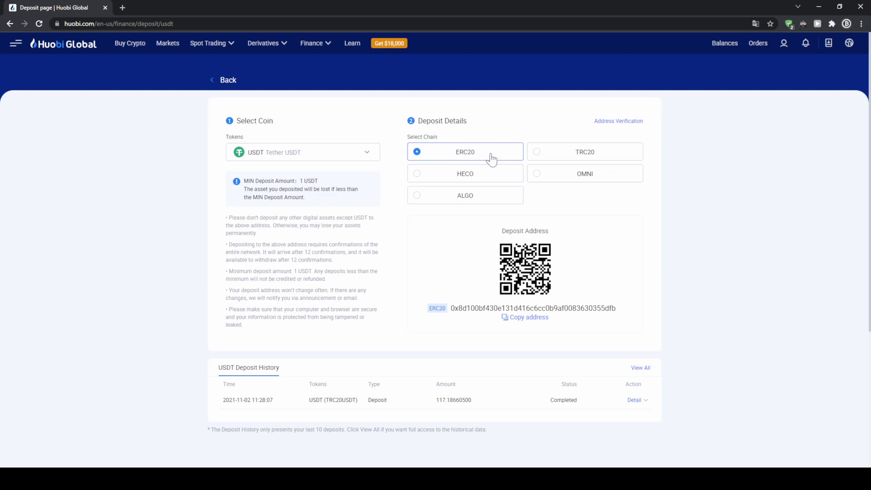
{"action": "left_click", "coordinate": [569, 151]}
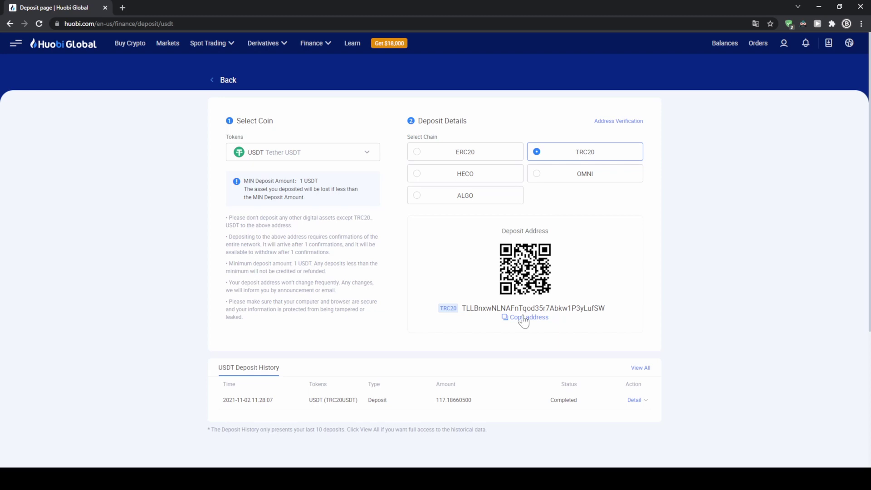
{"action": "left_click", "coordinate": [523, 319]}
Step: Change the deposit coin to BTC and copy its deposit address
{"action": "left_click", "coordinate": [365, 153]}
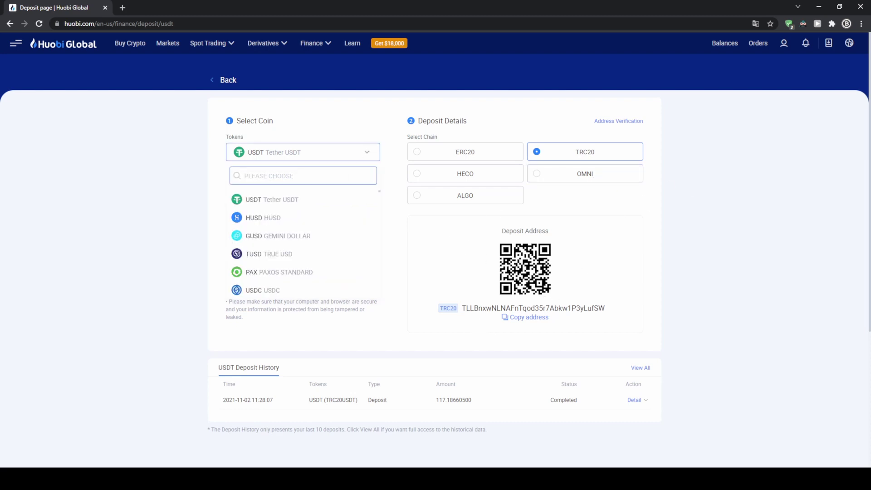
{"action": "type", "text": "BTC"}
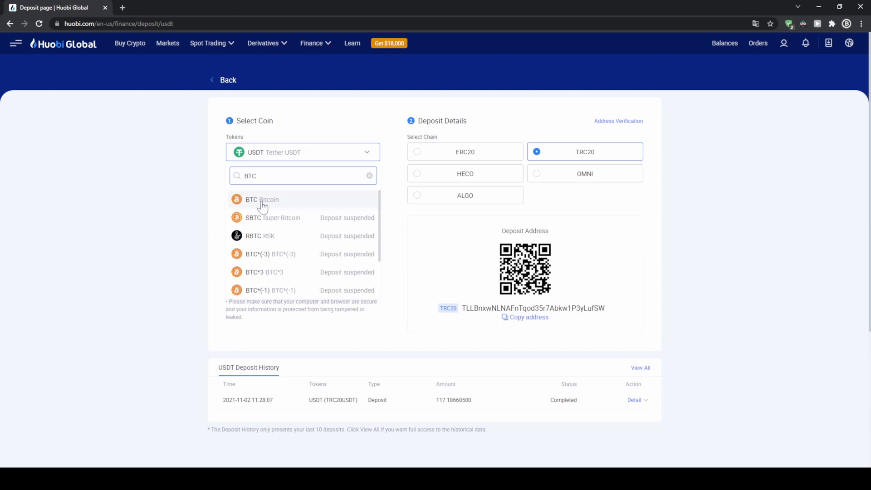
{"action": "left_click", "coordinate": [262, 203]}
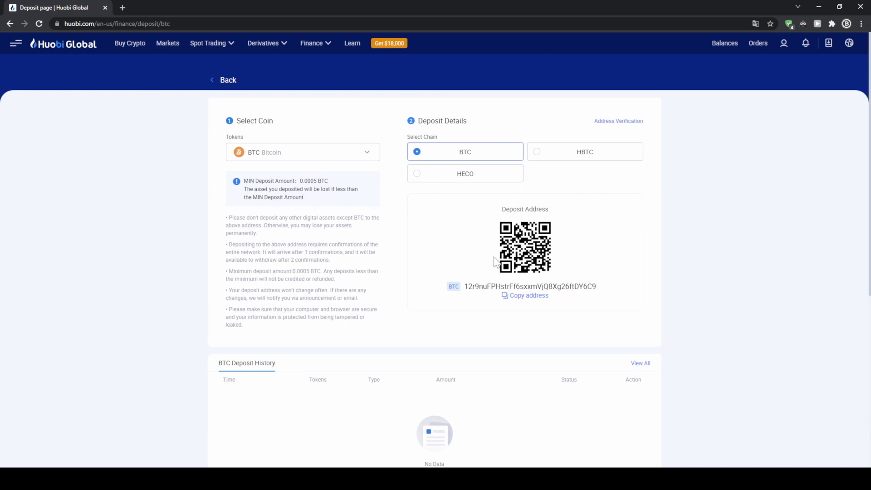
{"action": "left_click_drag", "start_coordinate": [482, 286], "coordinate": [526, 288]}
{"action": "left_click", "coordinate": [531, 299]}
{"action": "left_click", "coordinate": [531, 299]}
Step: Close the coin list keeping BTC and go to the Buy Crypto quick-buy page
{"action": "left_click", "coordinate": [360, 157]}
{"action": "scroll", "coordinate": [339, 216], "scroll_direction": "down", "scroll_amount": 10}
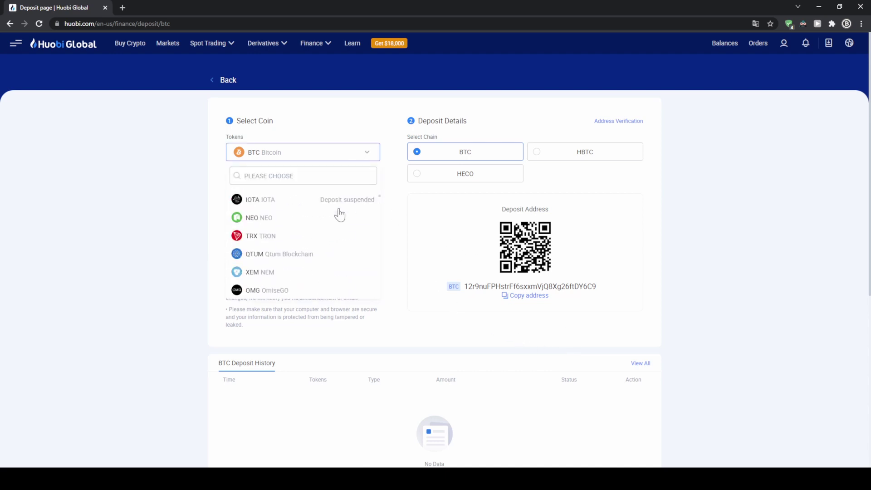
{"action": "scroll", "coordinate": [339, 215], "scroll_direction": "down", "scroll_amount": 10}
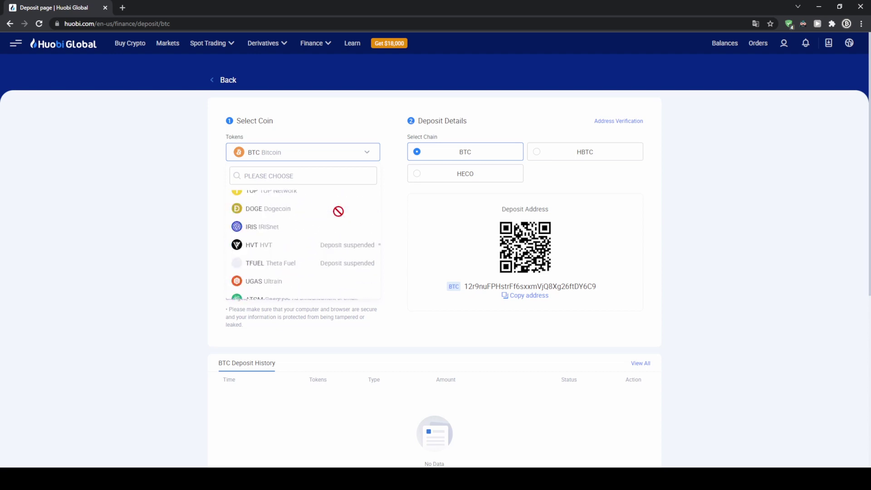
{"action": "left_click", "coordinate": [393, 232]}
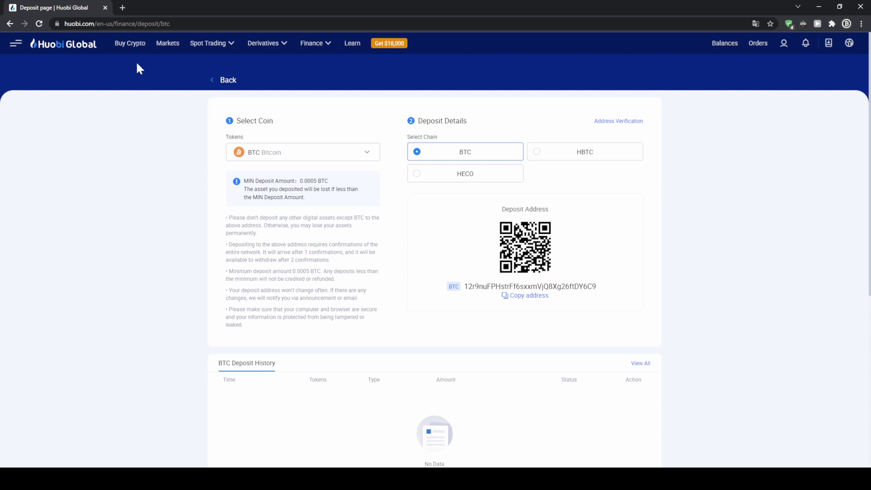
{"action": "left_click", "coordinate": [135, 49]}
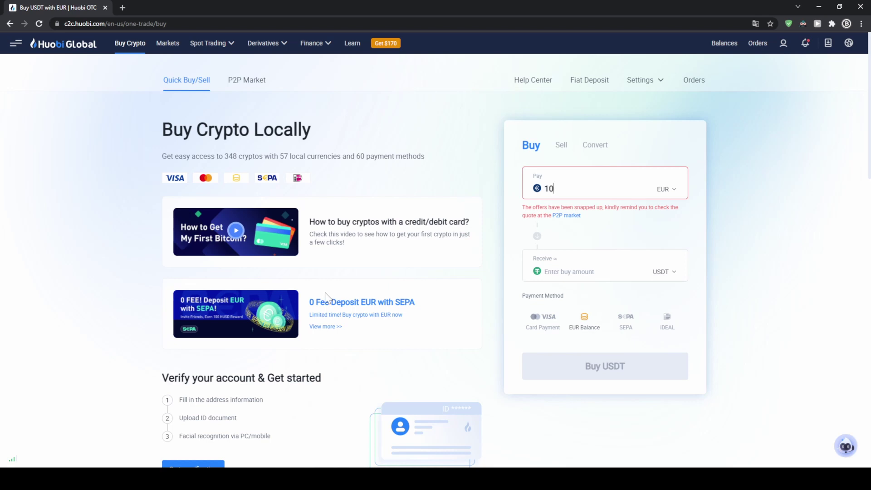
Step: Keep EUR as the pay currency and USDT as the coin to receive
{"action": "scroll", "coordinate": [323, 310], "scroll_direction": "down", "scroll_amount": 1}
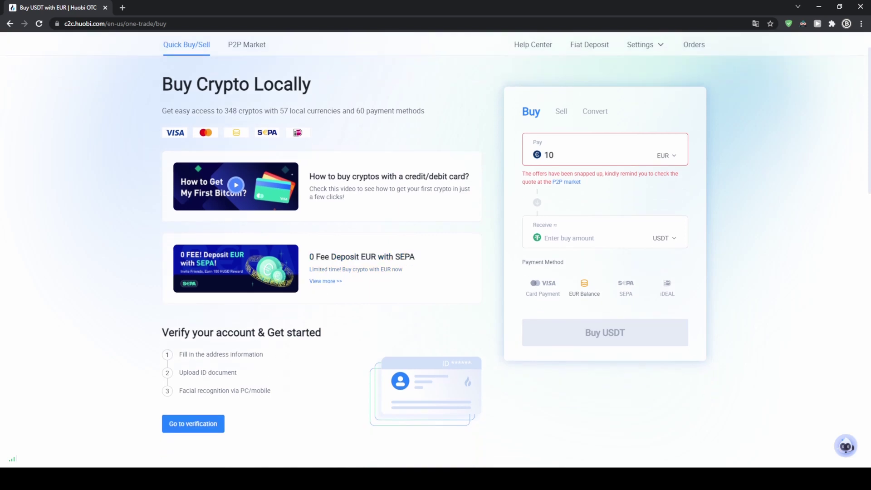
{"action": "scroll", "coordinate": [327, 420], "scroll_direction": "up", "scroll_amount": 1}
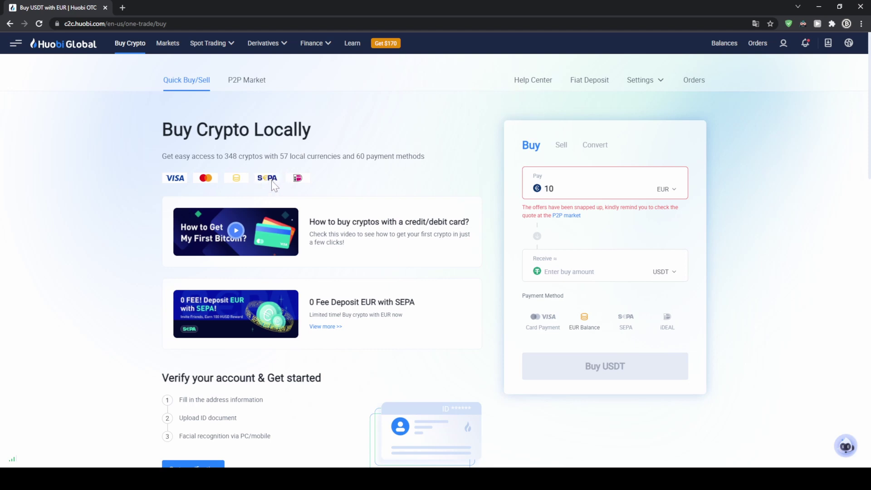
{"action": "left_click", "coordinate": [673, 195]}
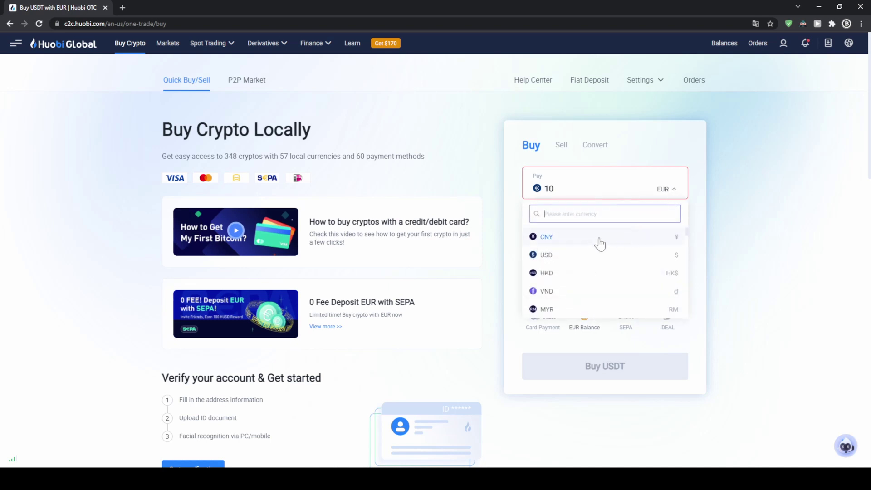
{"action": "scroll", "coordinate": [600, 244], "scroll_direction": "down", "scroll_amount": 8}
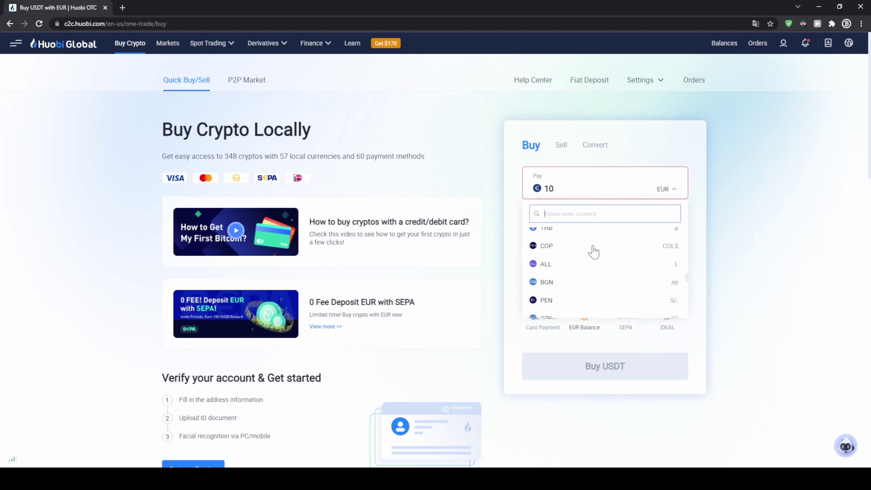
{"action": "scroll", "coordinate": [594, 252], "scroll_direction": "up", "scroll_amount": 5}
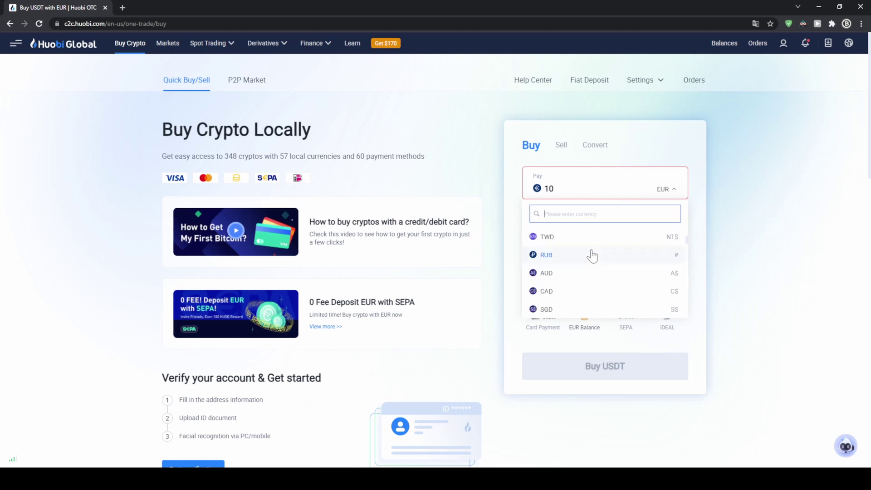
{"action": "scroll", "coordinate": [591, 256], "scroll_direction": "up", "scroll_amount": 2}
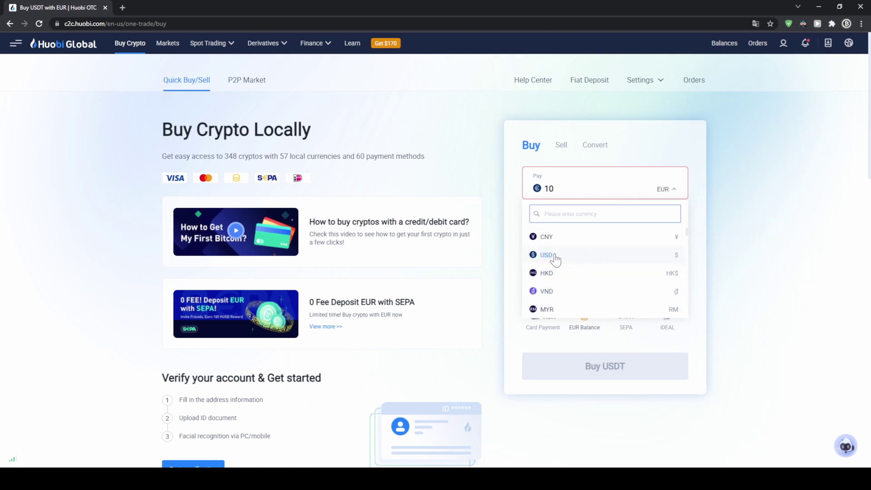
{"action": "left_click", "coordinate": [743, 188]}
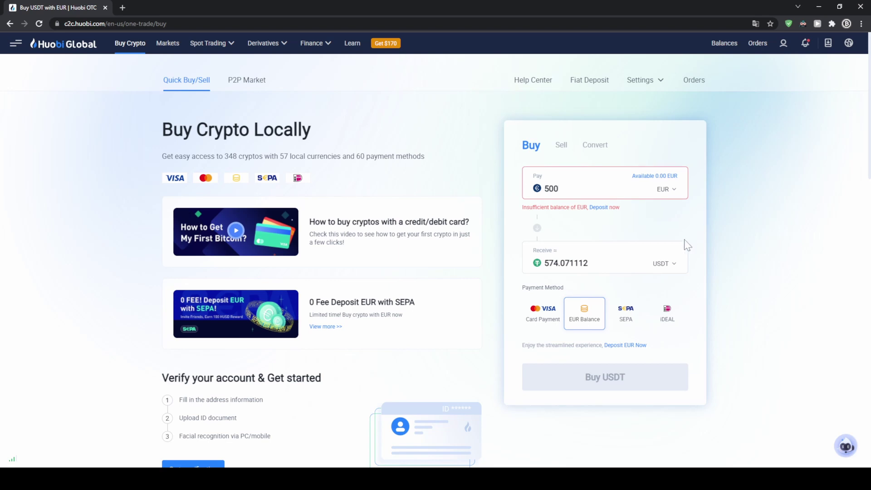
{"action": "left_click", "coordinate": [674, 266]}
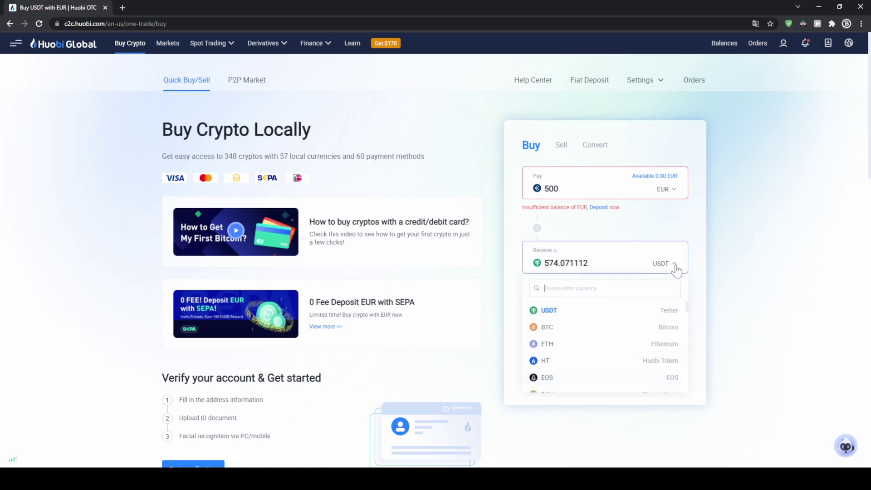
{"action": "scroll", "coordinate": [645, 320], "scroll_direction": "down", "scroll_amount": 5}
{"action": "scroll", "coordinate": [645, 323], "scroll_direction": "up", "scroll_amount": 5}
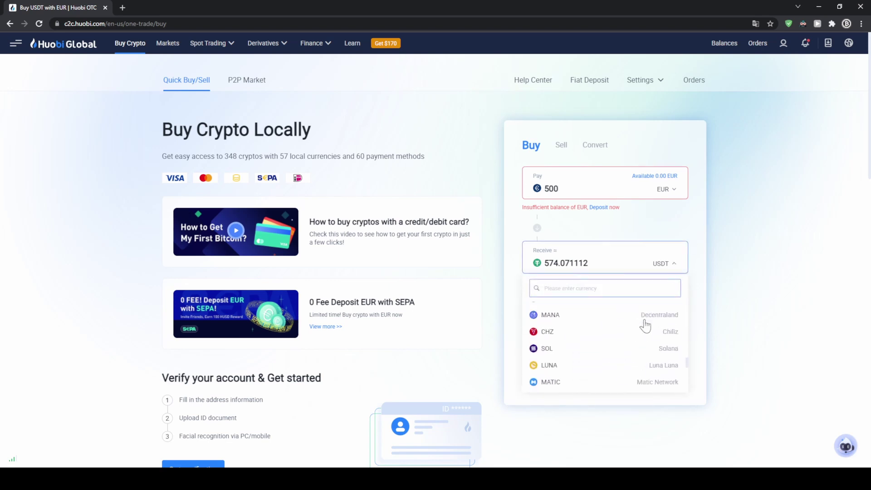
{"action": "left_click", "coordinate": [744, 238]}
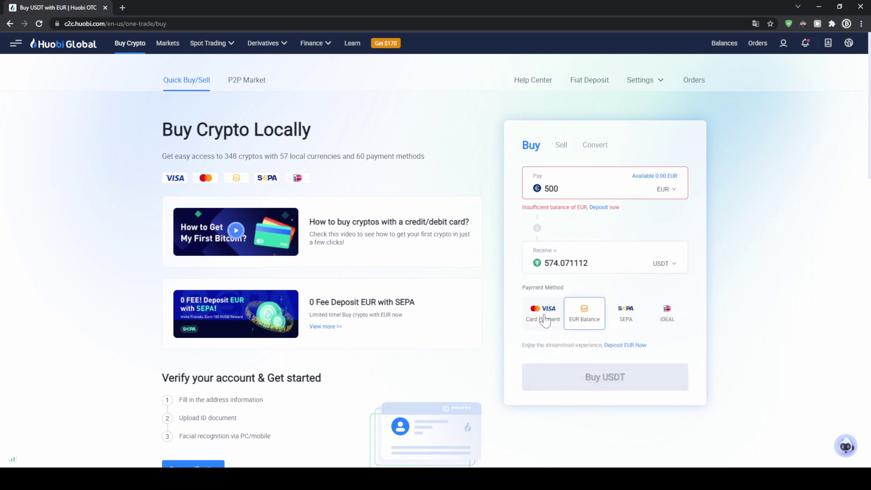
Step: Choose Card Payment and submit the 500 EUR purchase of 544.72 USDT
{"action": "left_click", "coordinate": [546, 317]}
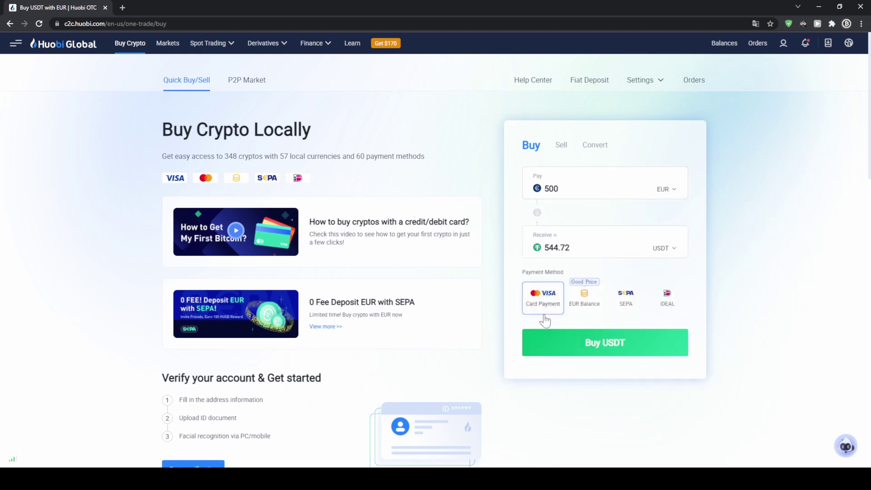
{"action": "left_click", "coordinate": [625, 309]}
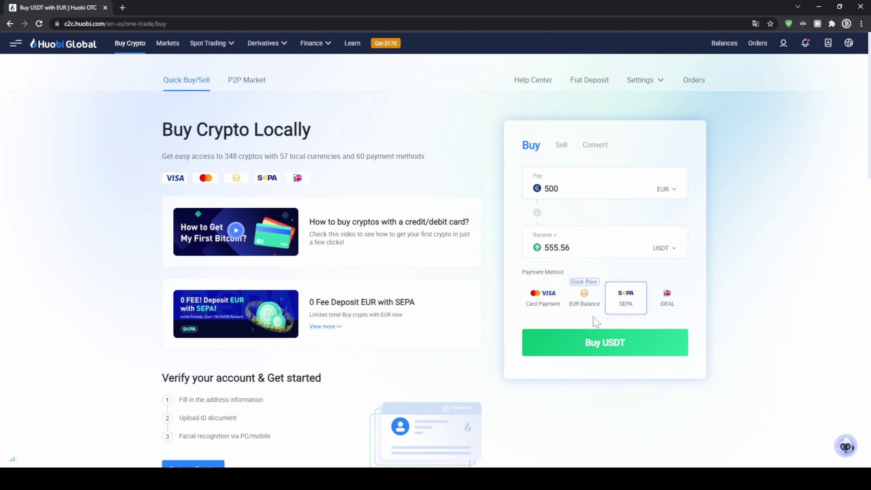
{"action": "left_click", "coordinate": [547, 306]}
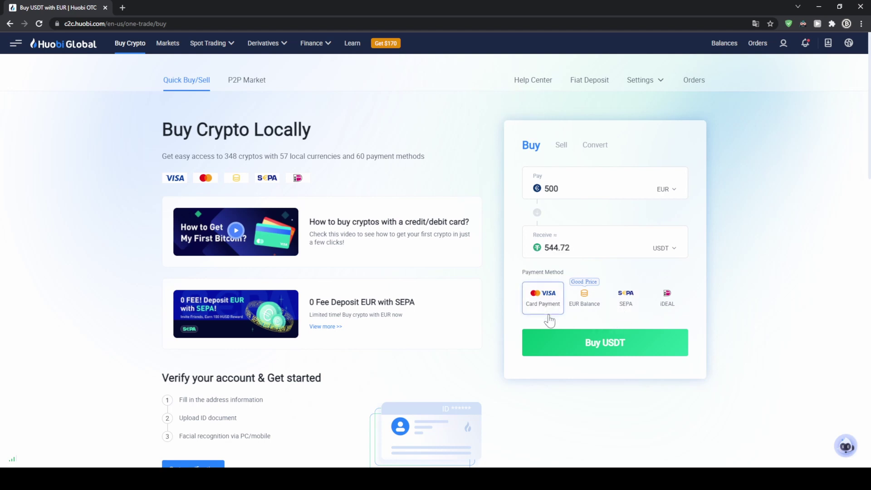
{"action": "left_click", "coordinate": [598, 351]}
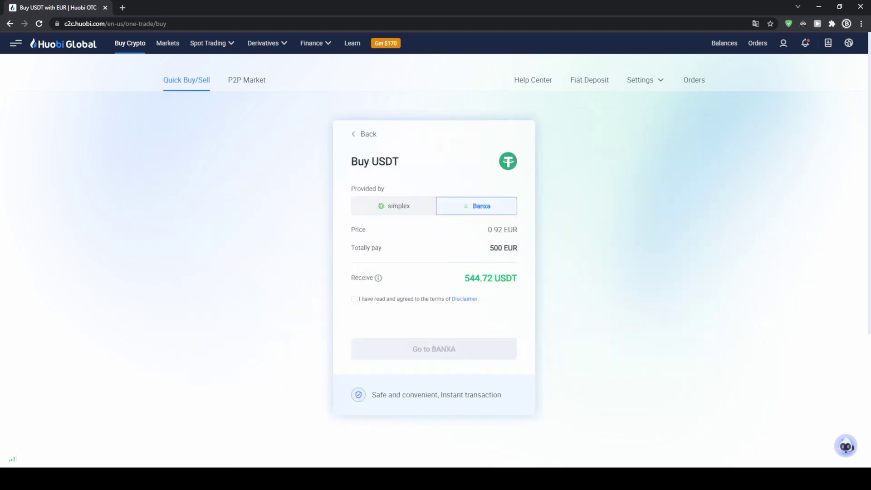
Step: Accept the Banxa purchase disclaimer, then open Assets Overview showing 0.00191590 BTC
{"action": "left_click_drag", "start_coordinate": [516, 278], "coordinate": [481, 278]}
{"action": "left_click", "coordinate": [373, 300]}
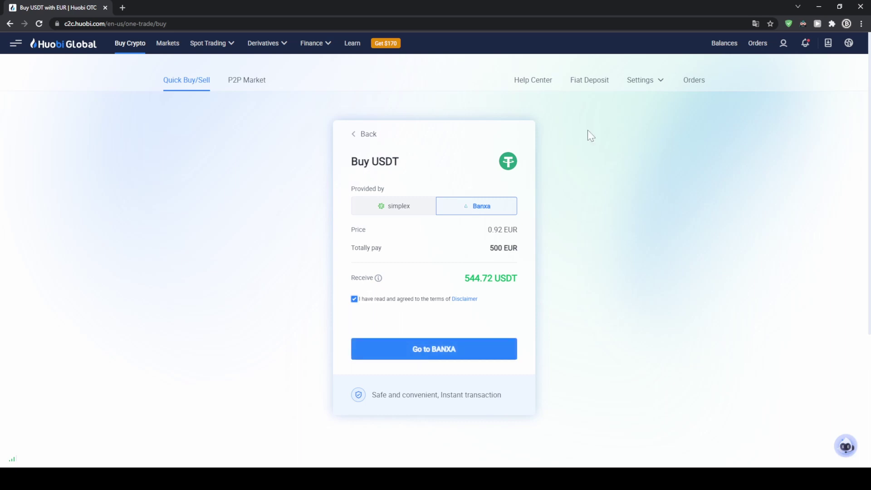
{"action": "mouse_move", "coordinate": [717, 49]}
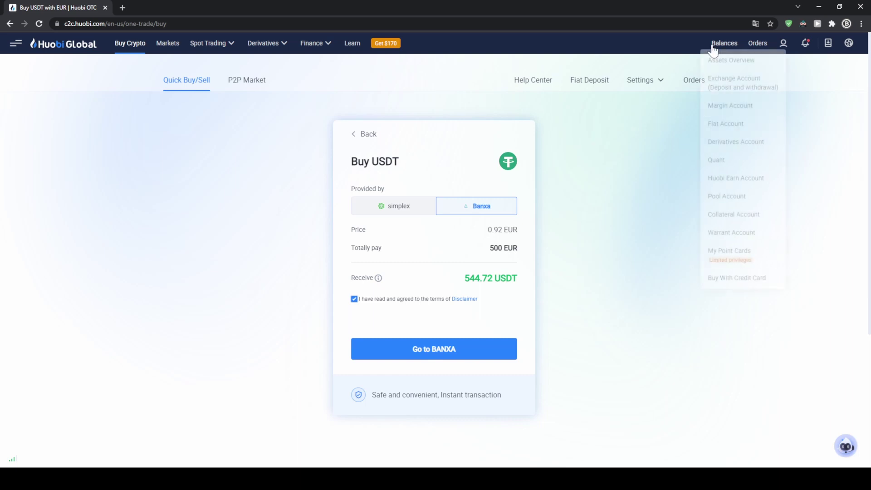
{"action": "left_click", "coordinate": [719, 64]}
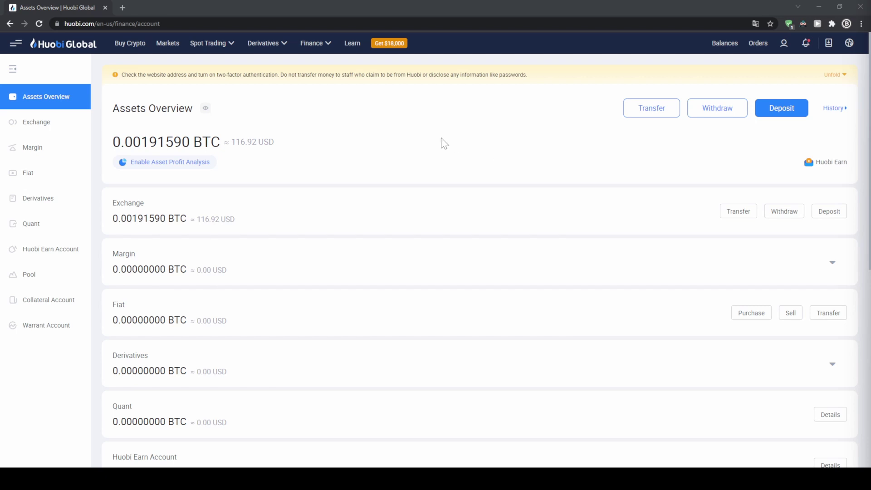
Step: Open the BTC/USDT spot trading page from Spot Trading > Exchange
{"action": "mouse_move", "coordinate": [218, 45]}
{"action": "left_click", "coordinate": [220, 65]}
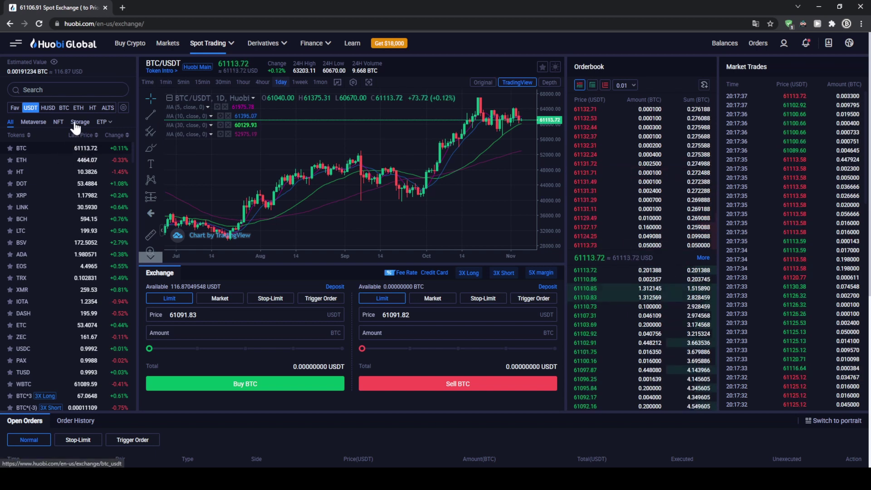
Step: List the BTC-quoted trading pairs, then open the TRX/USDT pair
{"action": "left_click", "coordinate": [64, 108]}
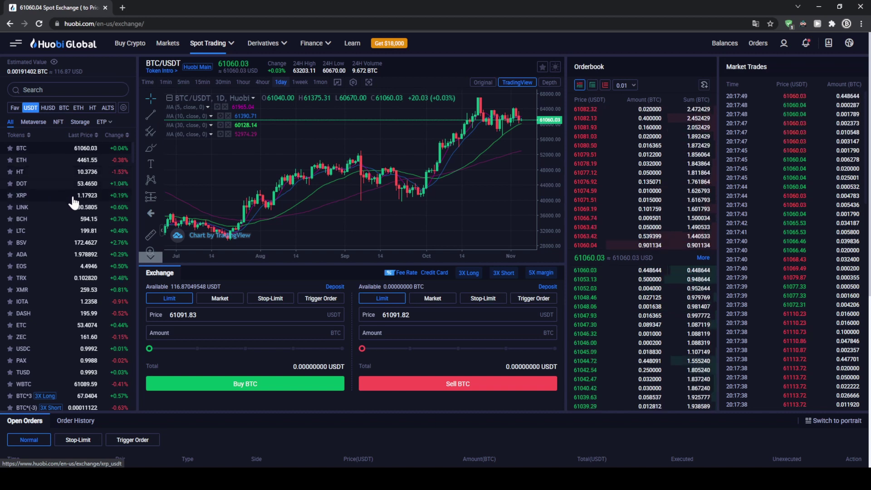
{"action": "left_click", "coordinate": [44, 278]}
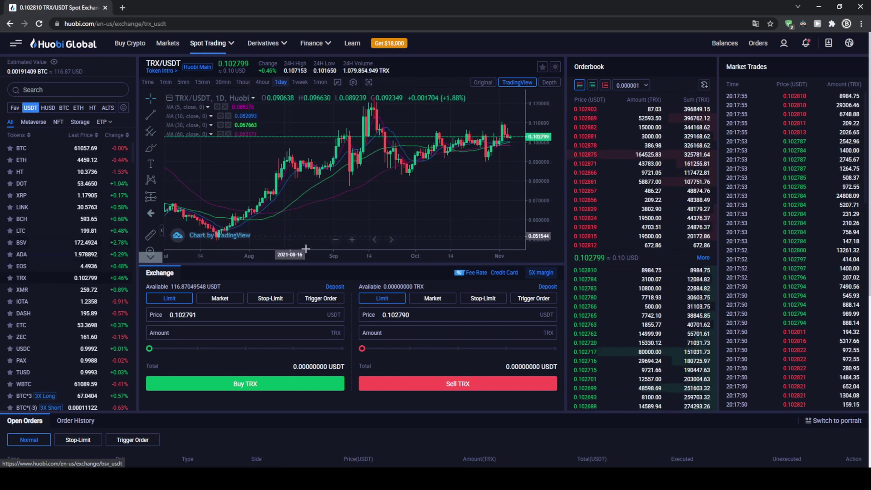
{"action": "left_click_drag", "start_coordinate": [387, 286], "coordinate": [430, 287]}
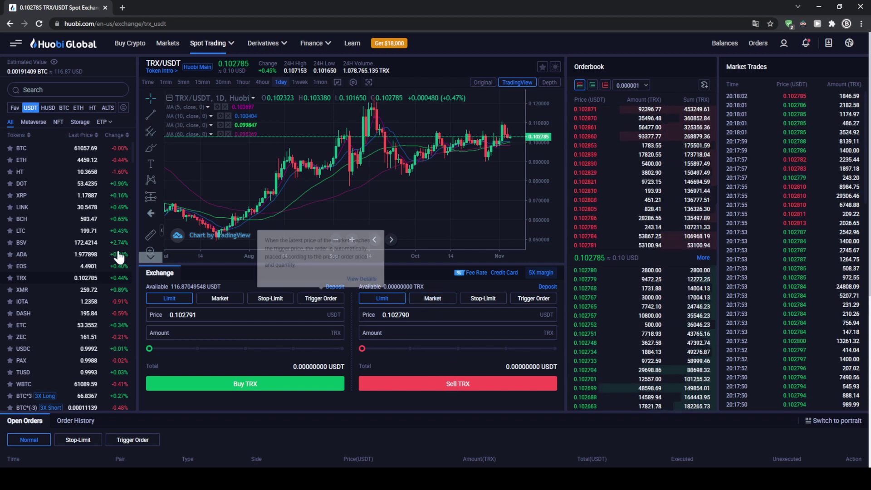
Step: Switch the exchange to the BTC/USDT pair and look over its page
{"action": "left_click", "coordinate": [27, 148]}
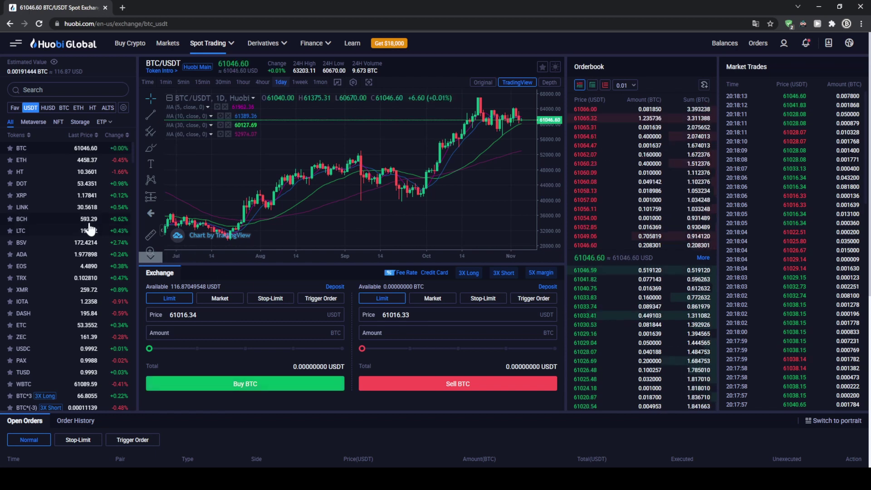
{"action": "scroll", "coordinate": [90, 229], "scroll_direction": "down", "scroll_amount": 10}
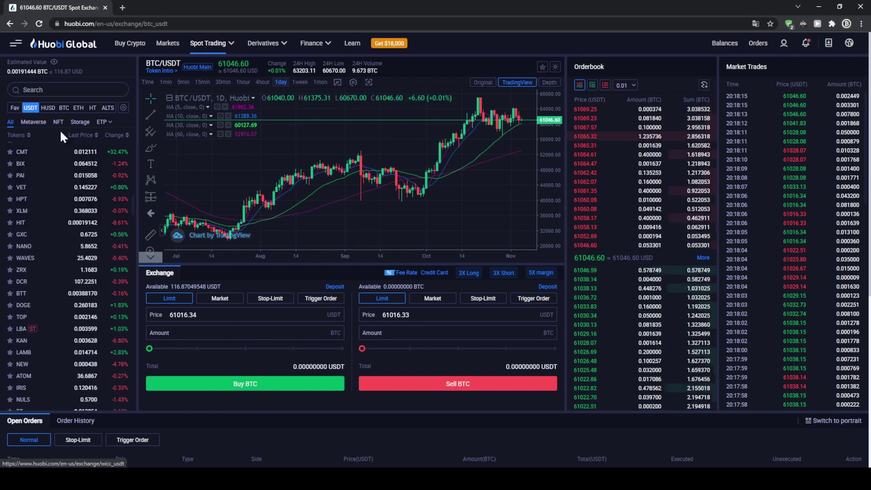
{"action": "scroll", "coordinate": [81, 291], "scroll_direction": "up", "scroll_amount": 10}
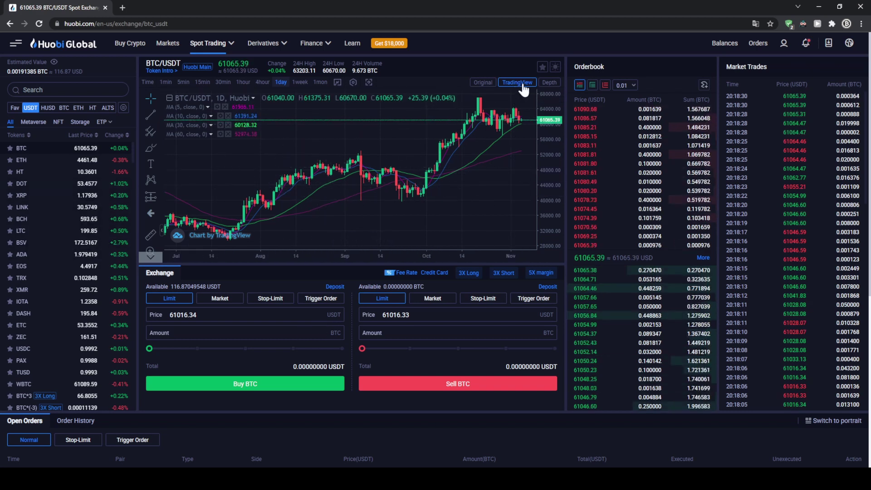
Step: Remove MA(5), MA(10), MA(30) and MA(60), then toggle Original view and back to TradingView
{"action": "left_click", "coordinate": [227, 107]}
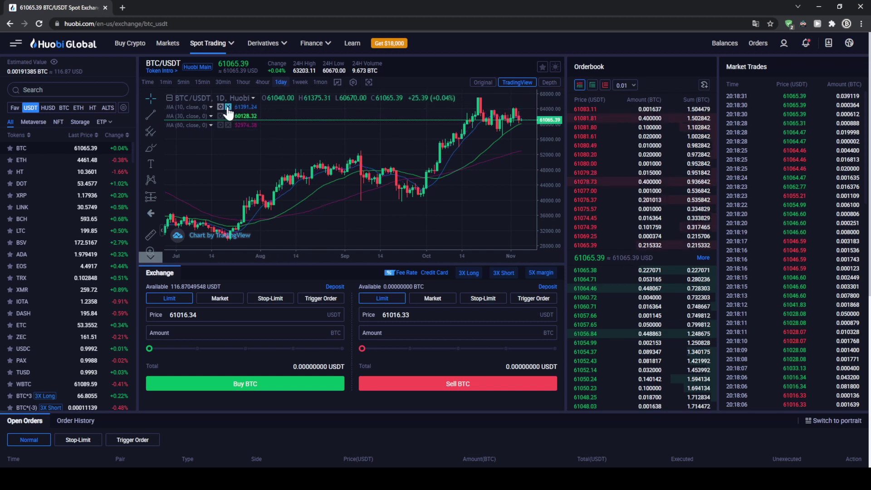
{"action": "left_click", "coordinate": [227, 107]}
{"action": "left_click", "coordinate": [227, 108]}
{"action": "left_click", "coordinate": [228, 108]}
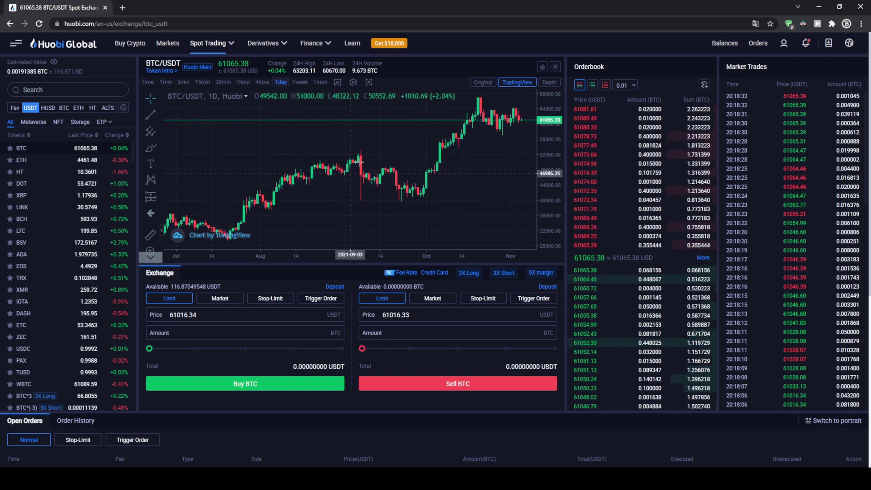
{"action": "left_click", "coordinate": [481, 82]}
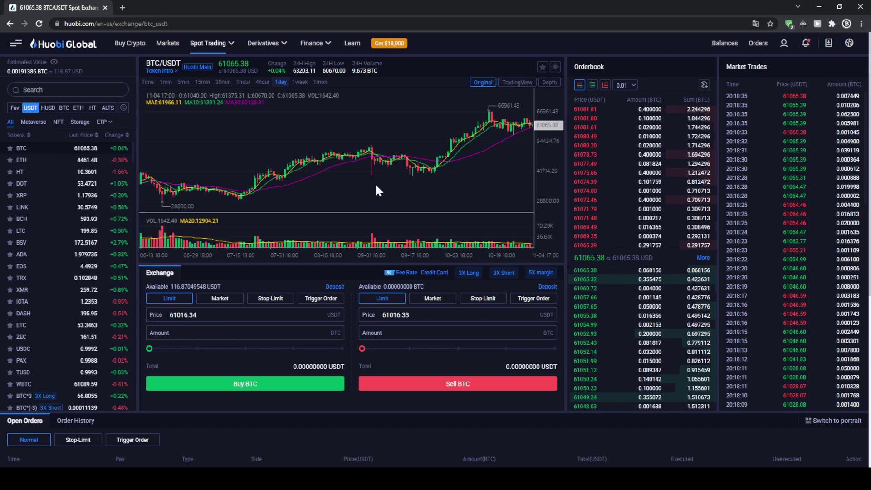
{"action": "left_click", "coordinate": [510, 86]}
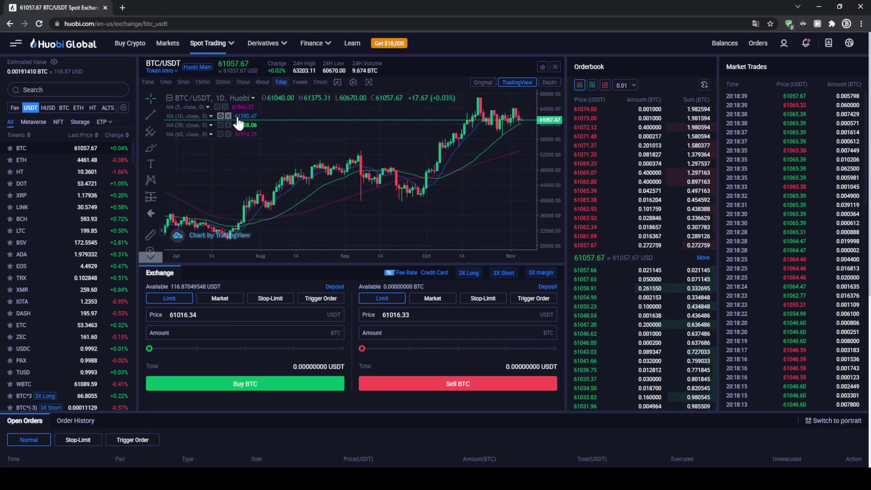
Step: Clear the returned MA(5)–MA(60) lines again, closing the stray moving-average settings box
{"action": "left_click", "coordinate": [225, 107]}
{"action": "left_click", "coordinate": [220, 107]}
{"action": "left_click", "coordinate": [228, 107]}
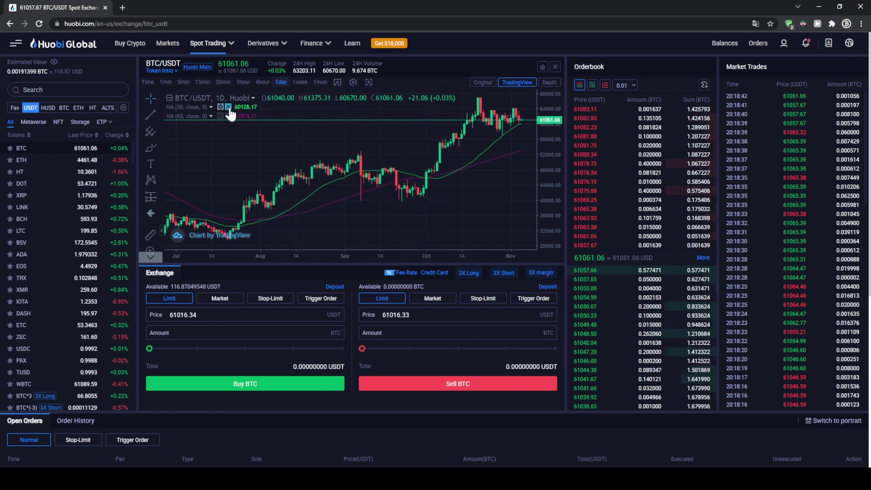
{"action": "left_click", "coordinate": [228, 107]}
{"action": "left_click", "coordinate": [228, 108]}
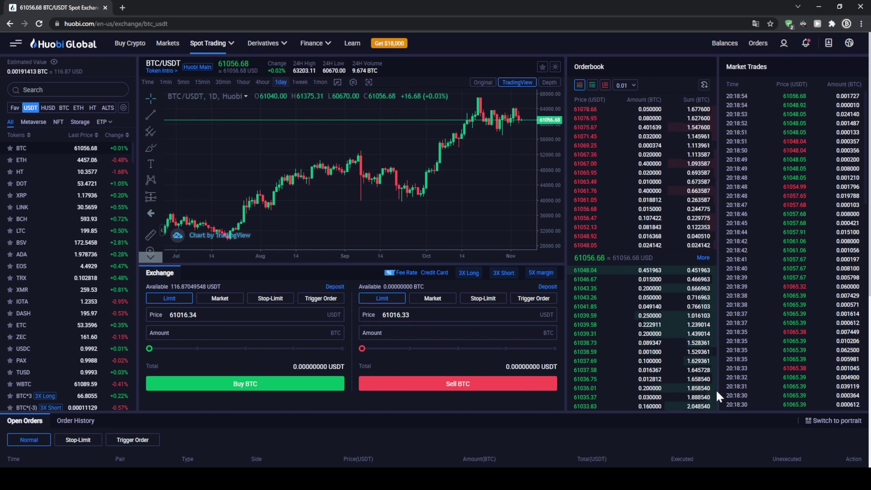
{"action": "scroll", "coordinate": [706, 406], "scroll_direction": "down", "scroll_amount": 3}
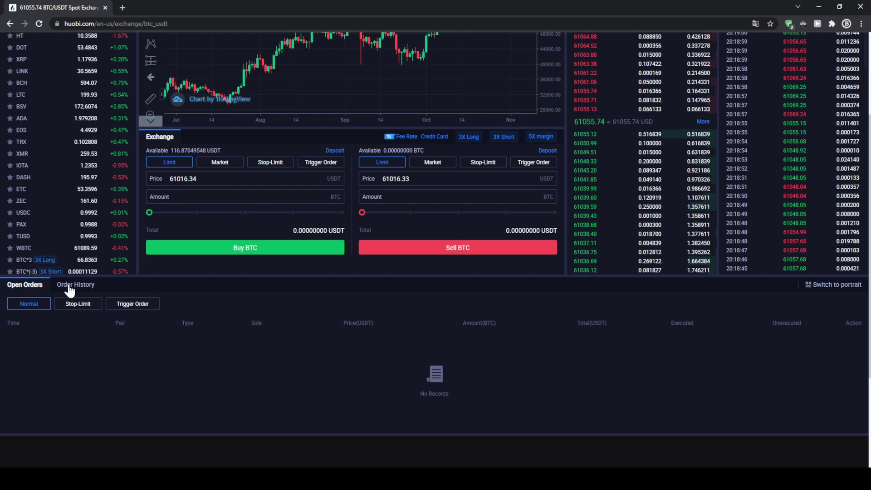
{"action": "scroll", "coordinate": [588, 404], "scroll_direction": "up", "scroll_amount": 1}
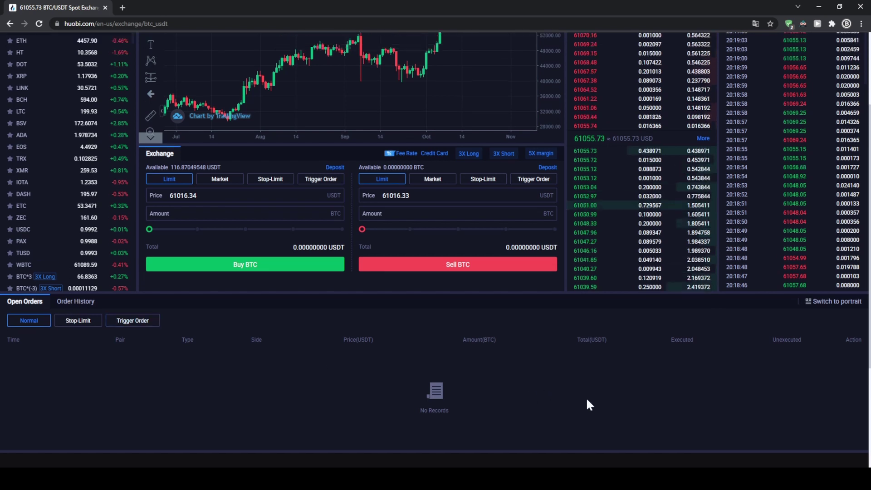
{"action": "scroll", "coordinate": [586, 397], "scroll_direction": "up", "scroll_amount": 3}
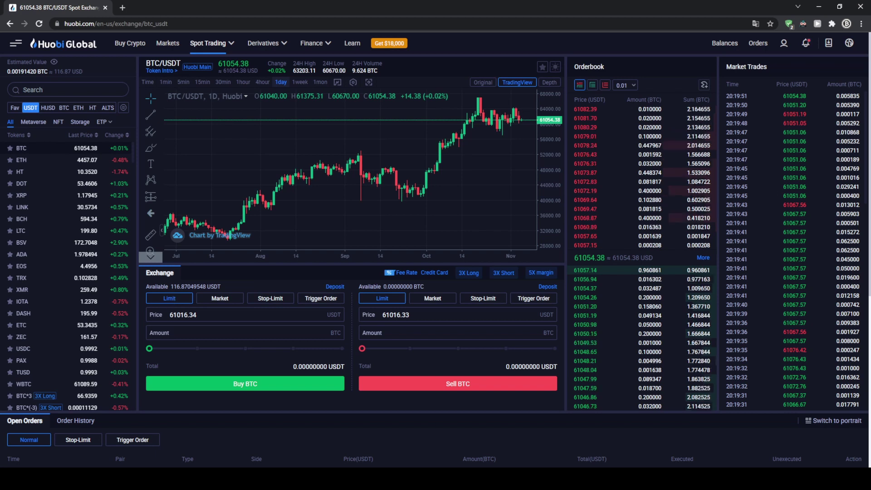
Step: Select the 61016.34 buy price, then switch both order forms to Market orders
{"action": "left_click_drag", "start_coordinate": [197, 314], "coordinate": [167, 314]}
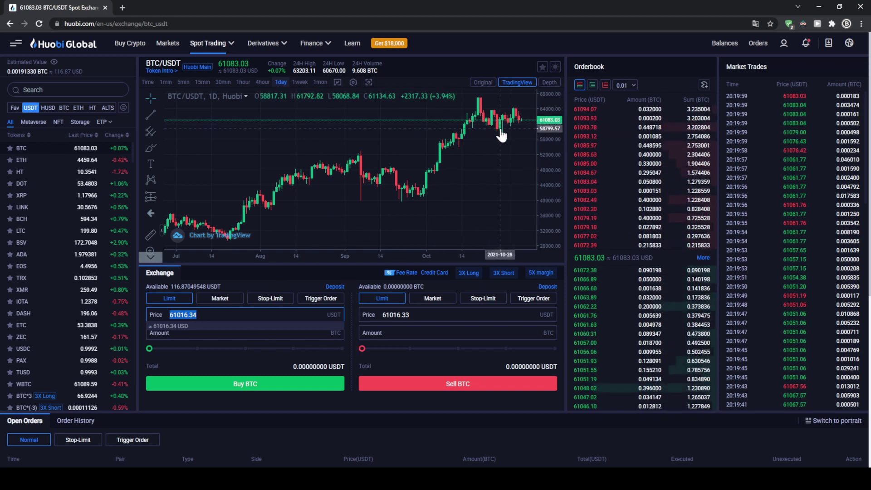
{"action": "left_click", "coordinate": [349, 317]}
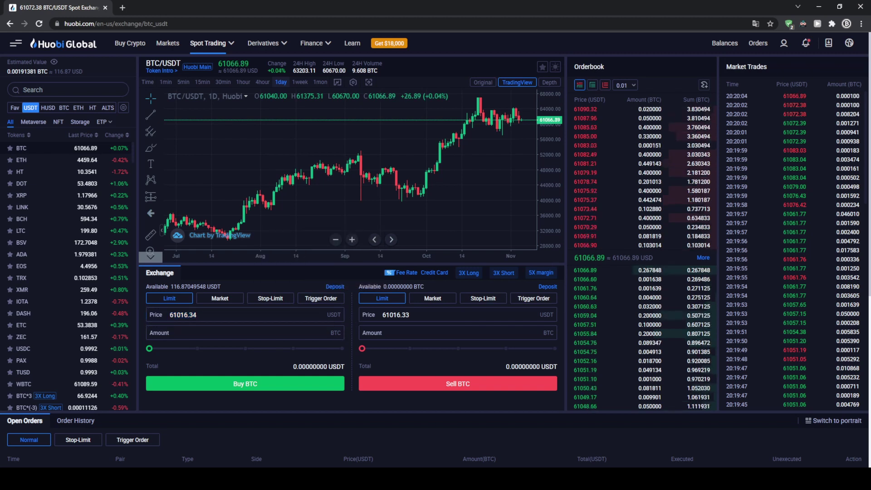
{"action": "left_click", "coordinate": [219, 301]}
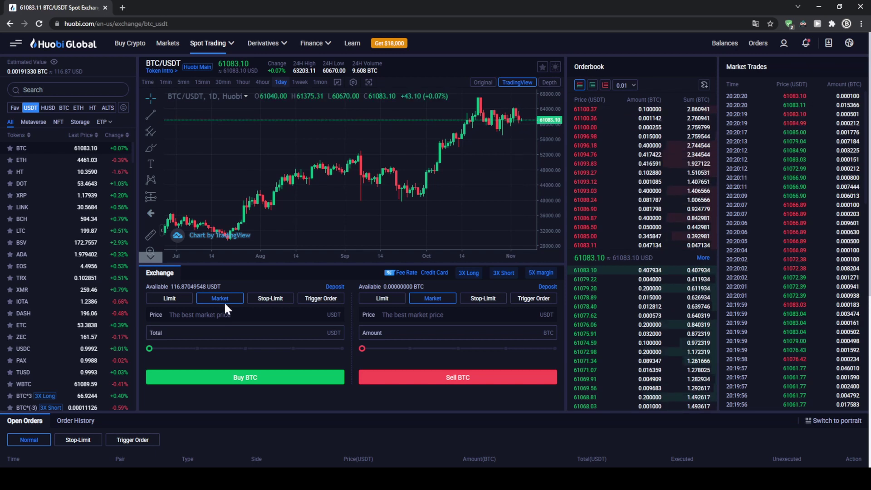
Step: Enter a 100 USDT buy total, then adjust the amount with the buy slider
{"action": "left_click", "coordinate": [227, 332]}
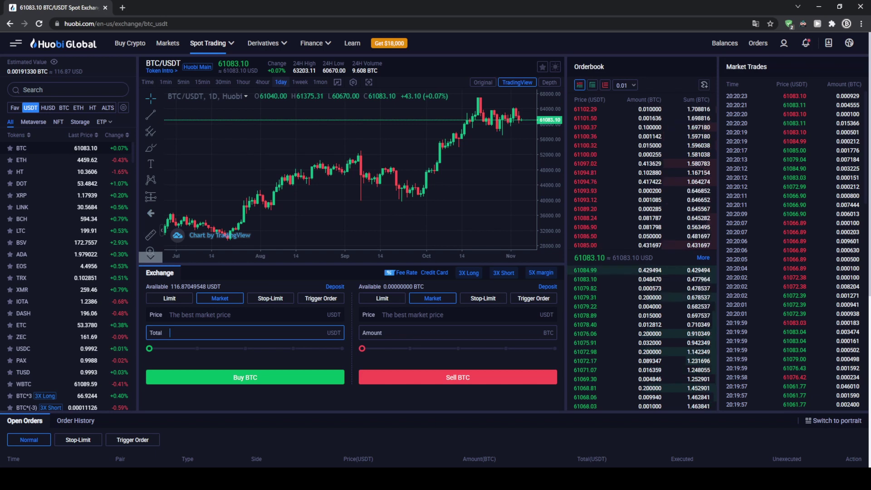
{"action": "left_click", "coordinate": [179, 286]}
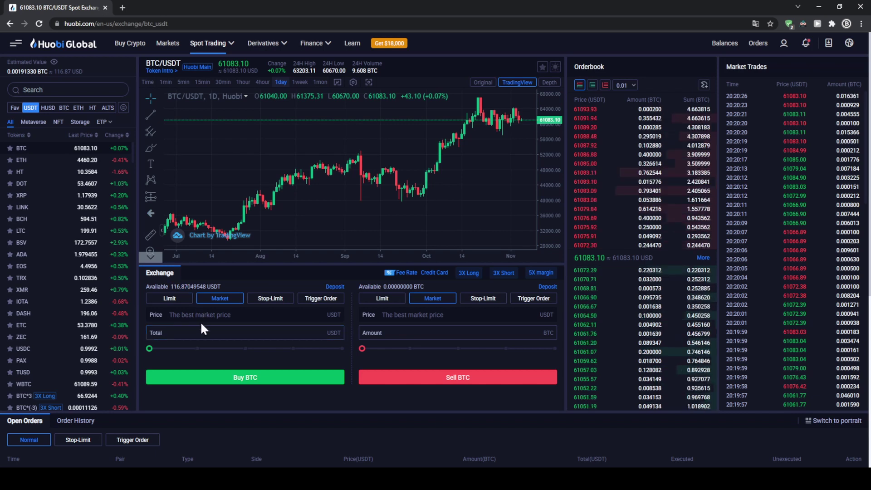
{"action": "left_click", "coordinate": [245, 332]}
{"action": "type", "text": "100"}
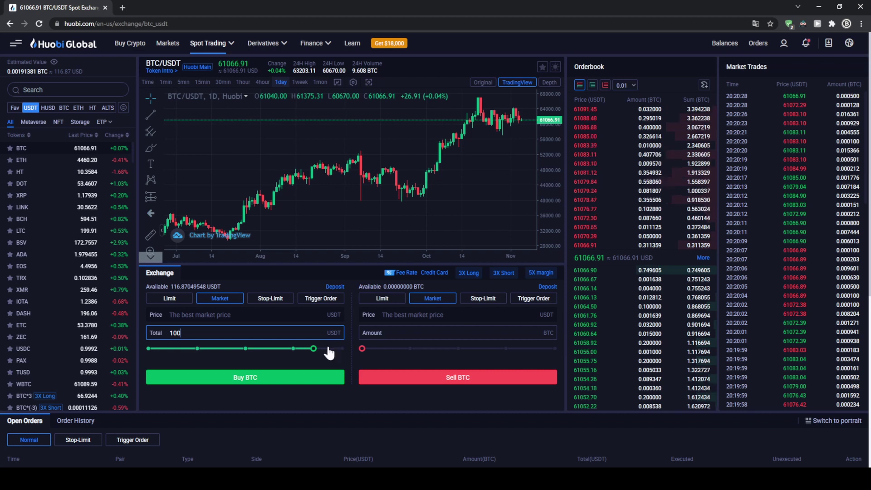
{"action": "left_click_drag", "start_coordinate": [314, 348], "coordinate": [340, 348]}
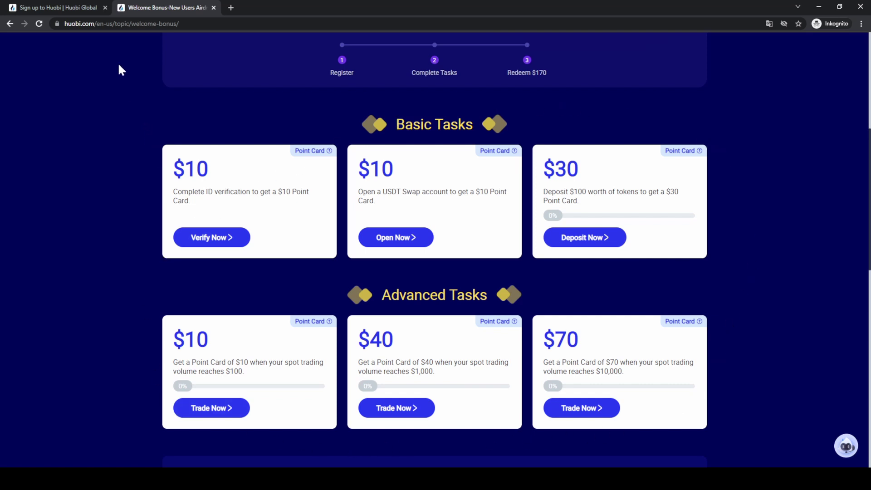
Step: Return to the 'Sign up to Huobi' tab showing the registration form
{"action": "left_click", "coordinate": [59, 7]}
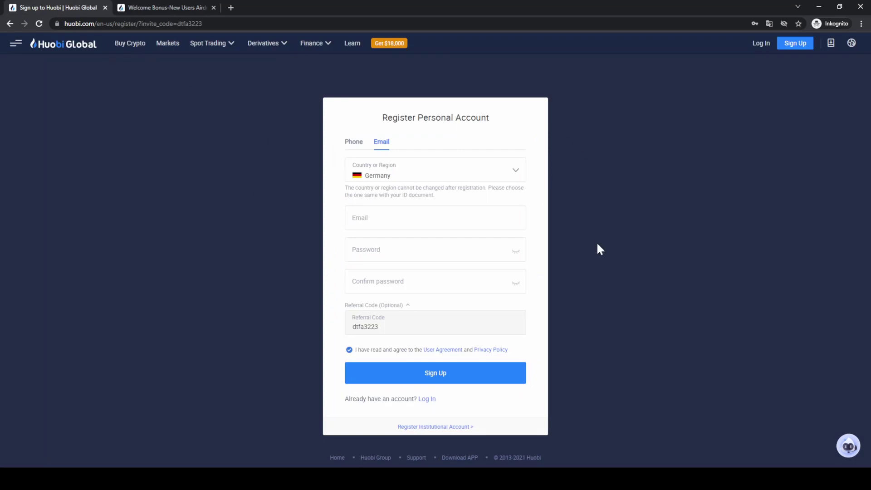